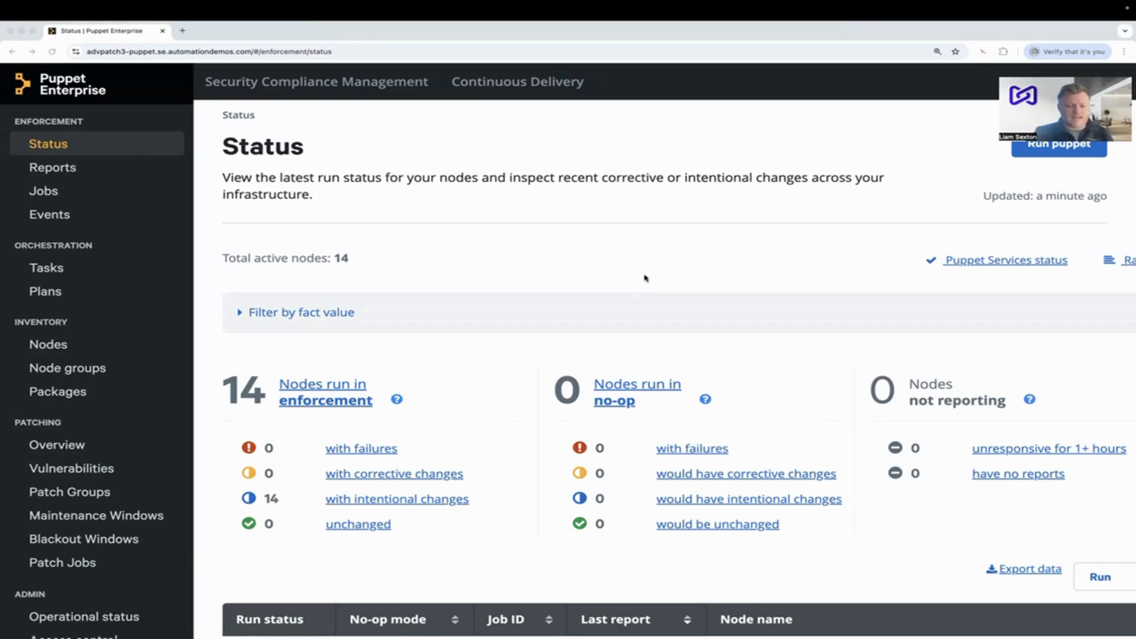
- Enable the Advanced Patching service from the patching overview and reload the page
left_click(66, 447)
left_click(72, 445)
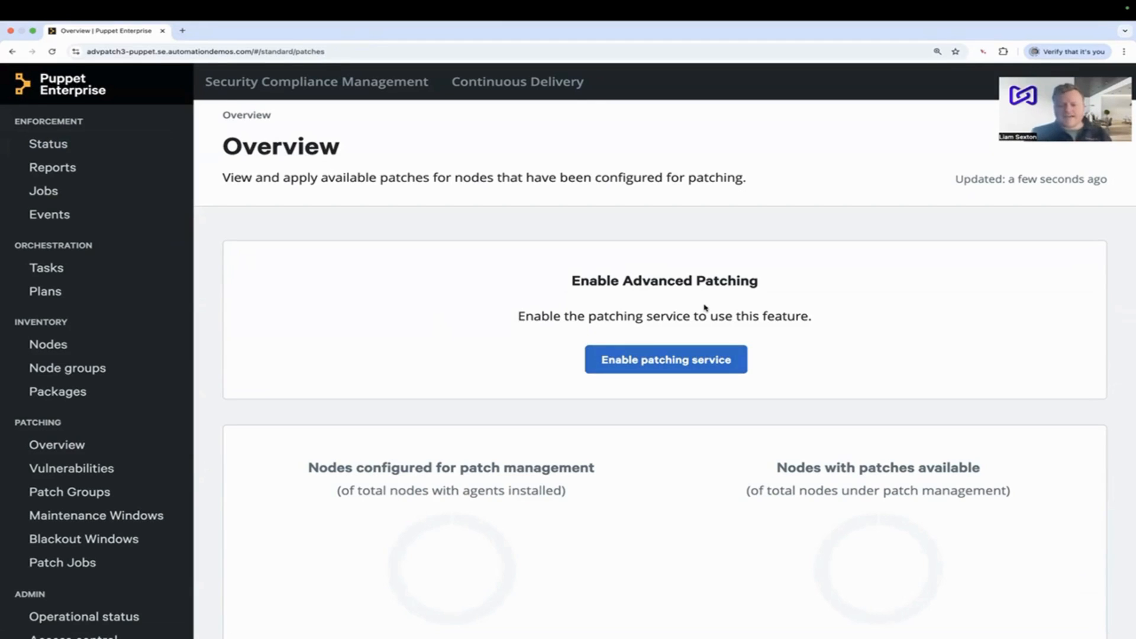
left_click(643, 362)
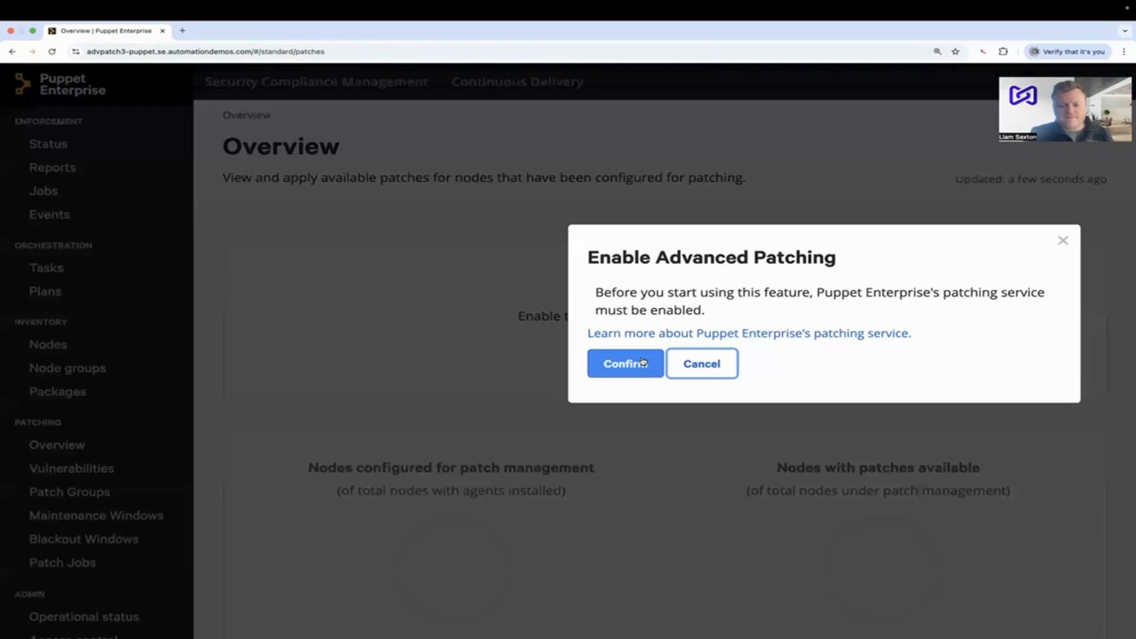
left_click(620, 372)
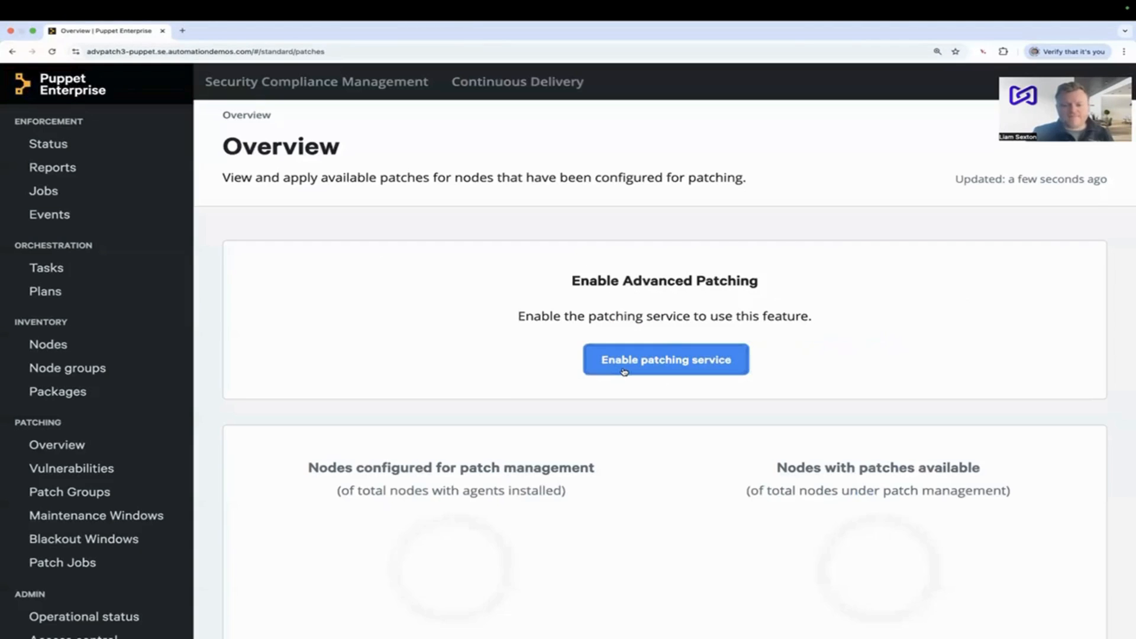
left_click(51, 53)
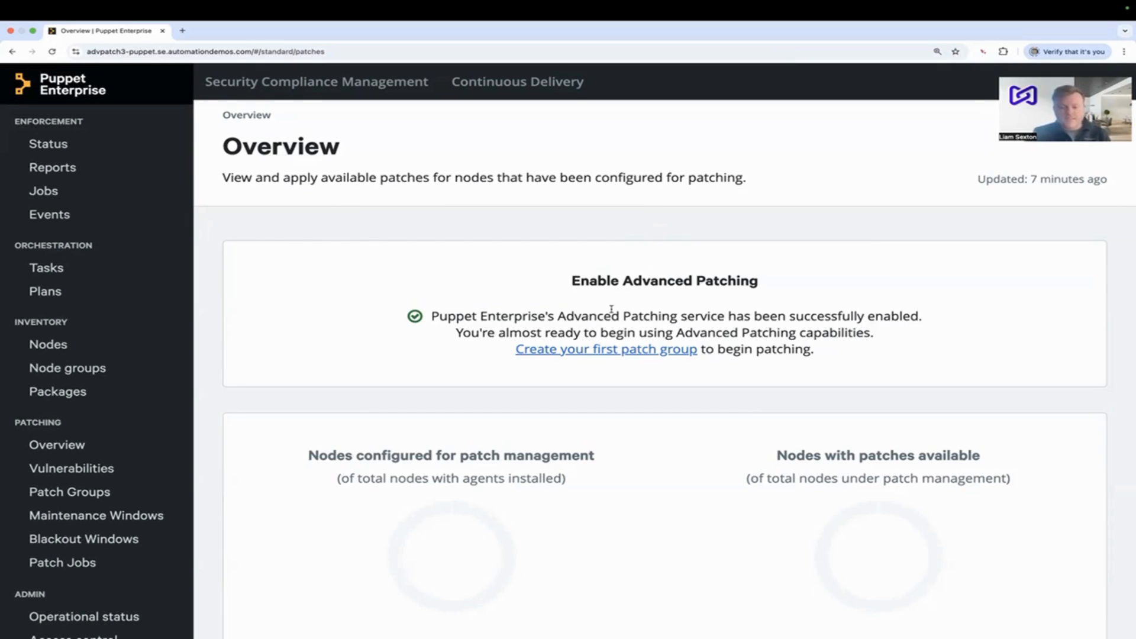
- Start the first patch group, naming it "Linux Patching Group" with the description "This is a linux patching group!", and proceed to node selection
left_click(584, 353)
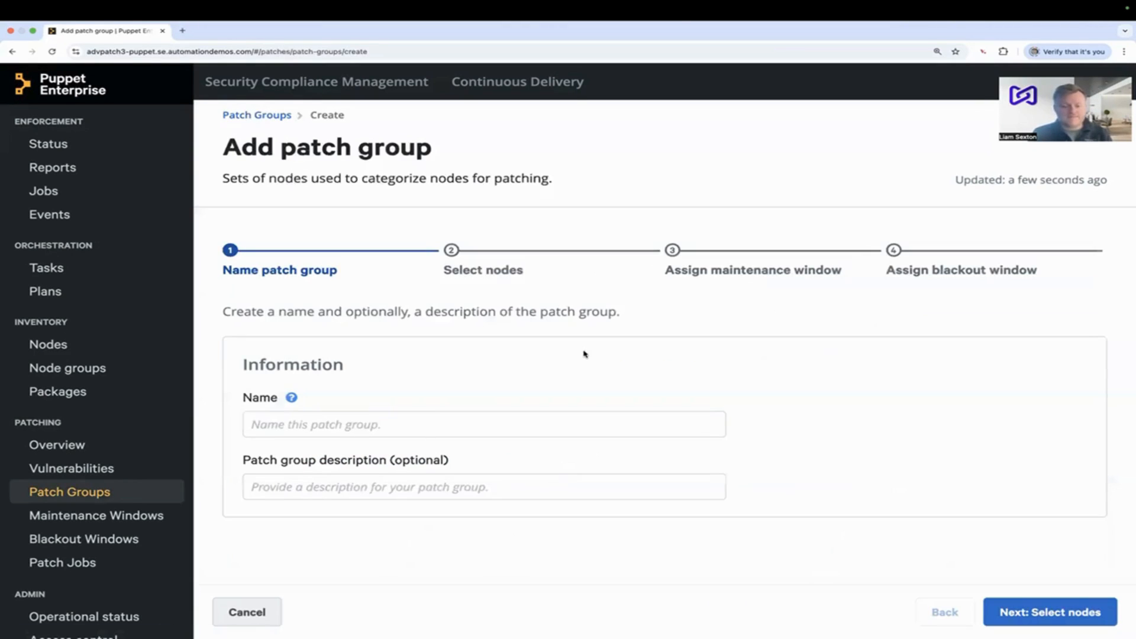
left_click(535, 424)
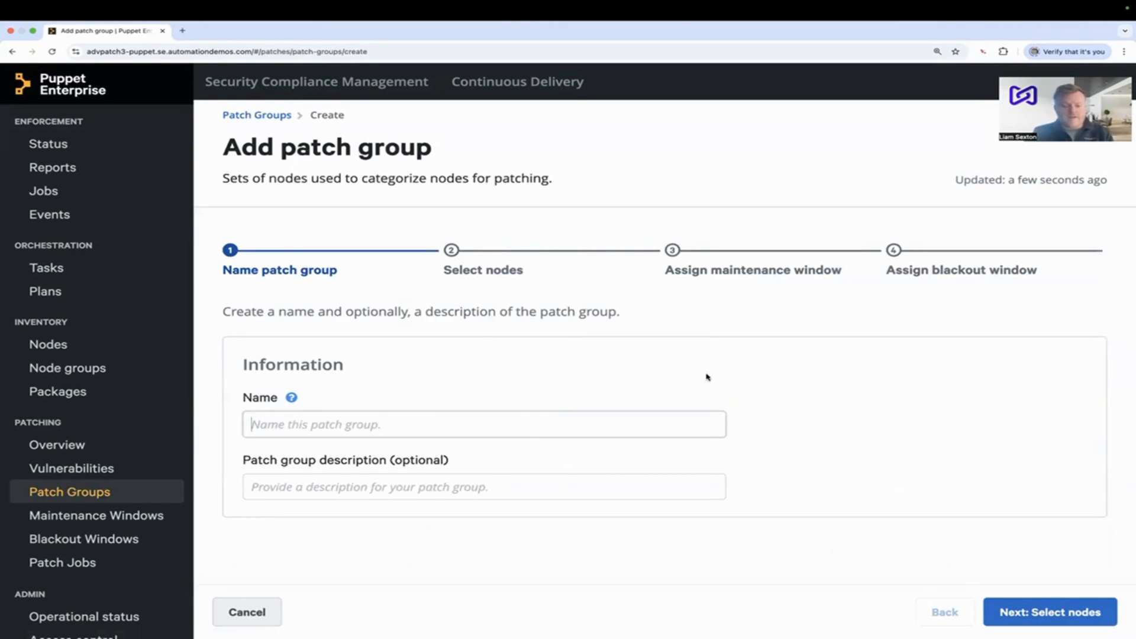
type("Linux")
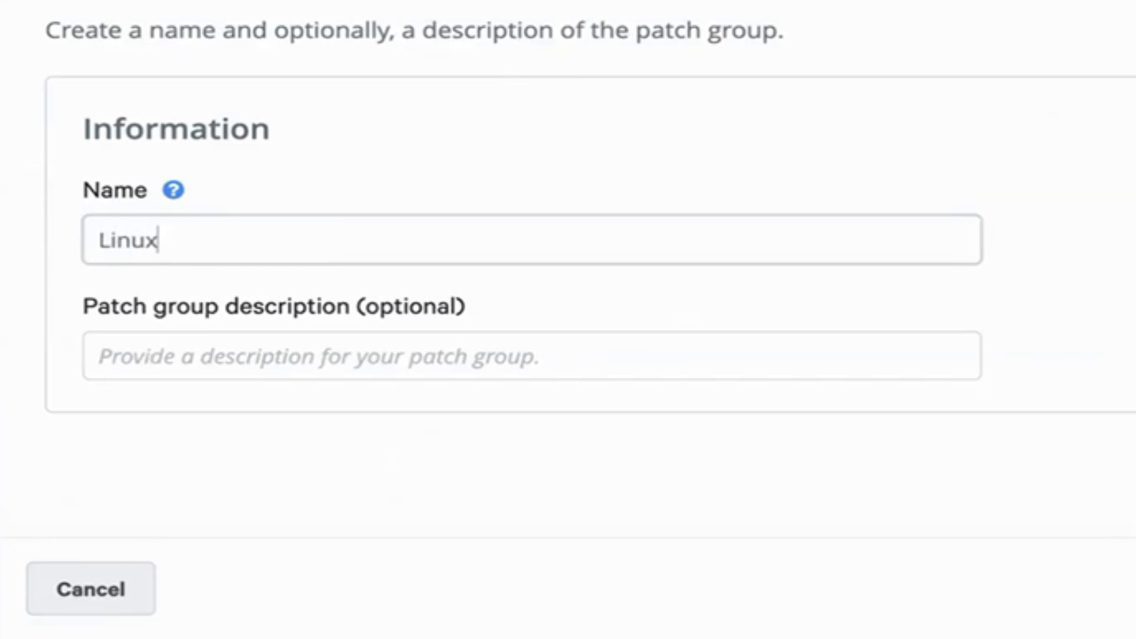
type(" Patching Group")
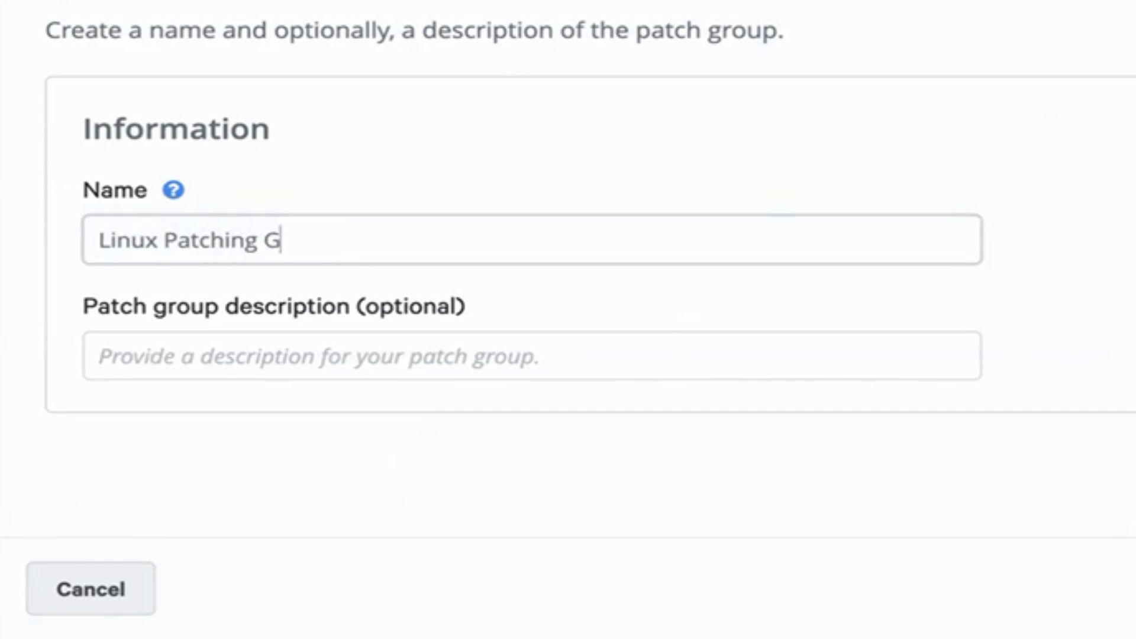
left_click(551, 373)
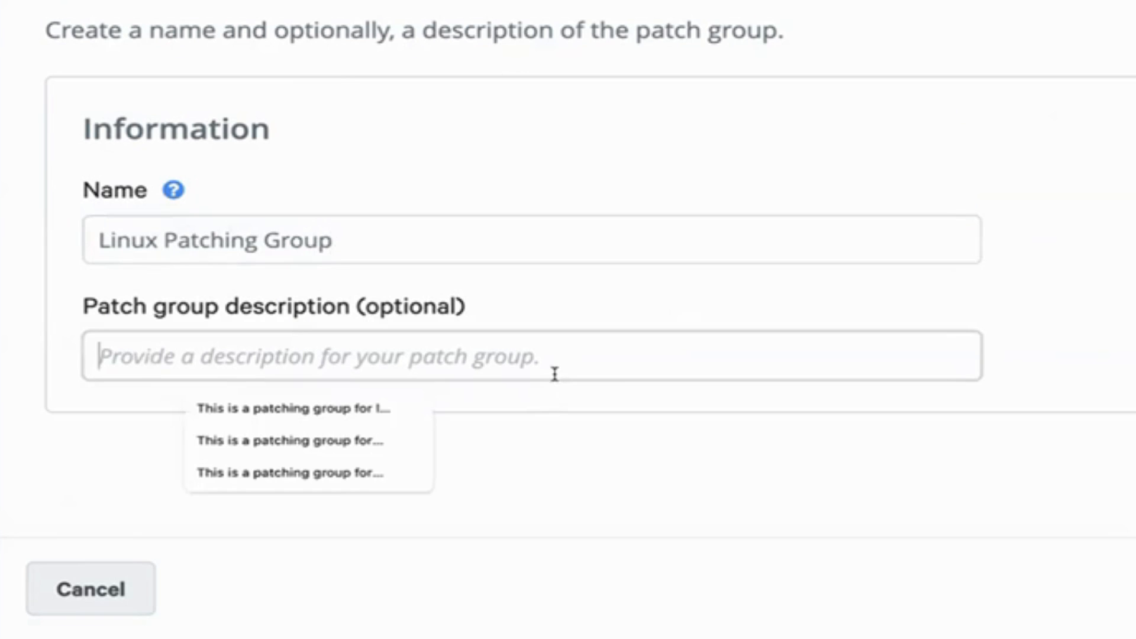
type("This is a linux pat")
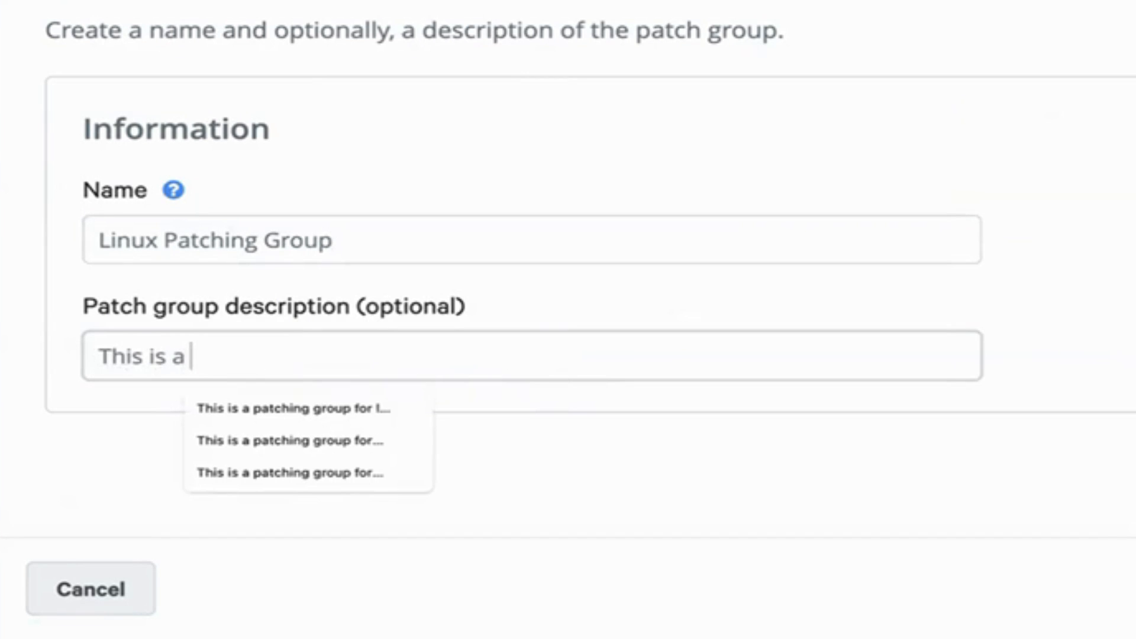
type("ching group!")
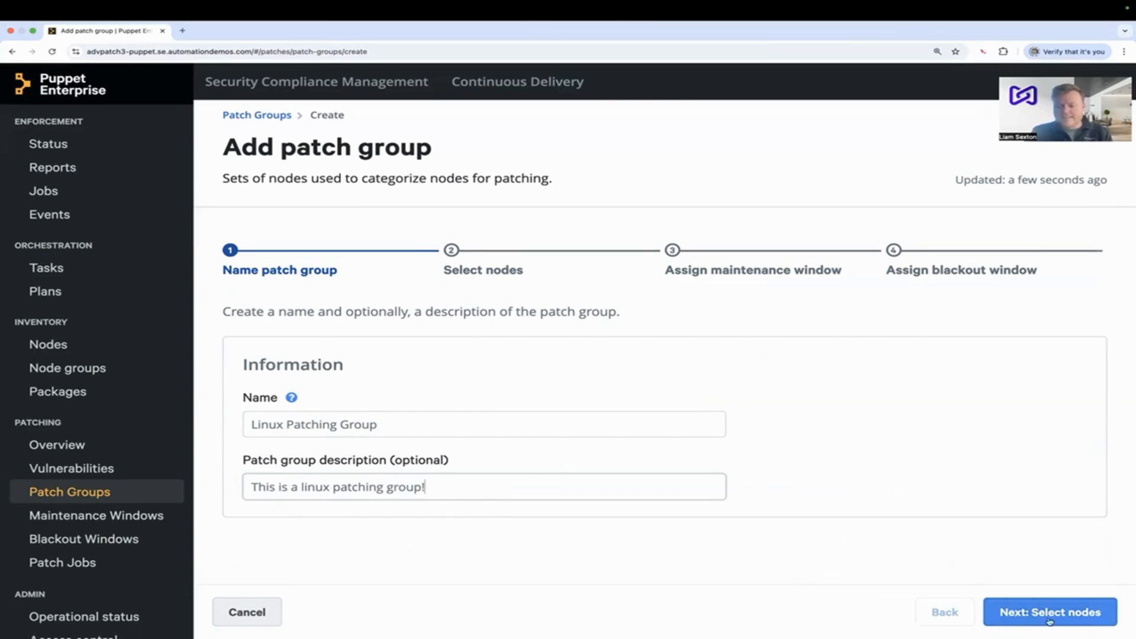
left_click(1049, 619)
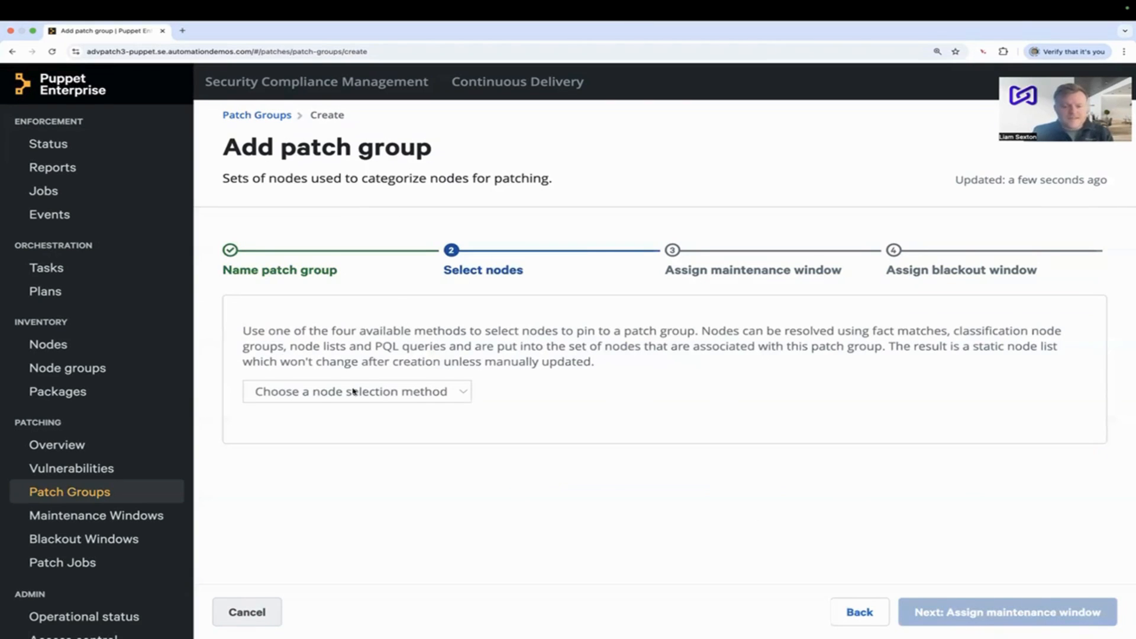
- Choose Node list as the node selection method and search the inventory for "rhel"
left_click(406, 393)
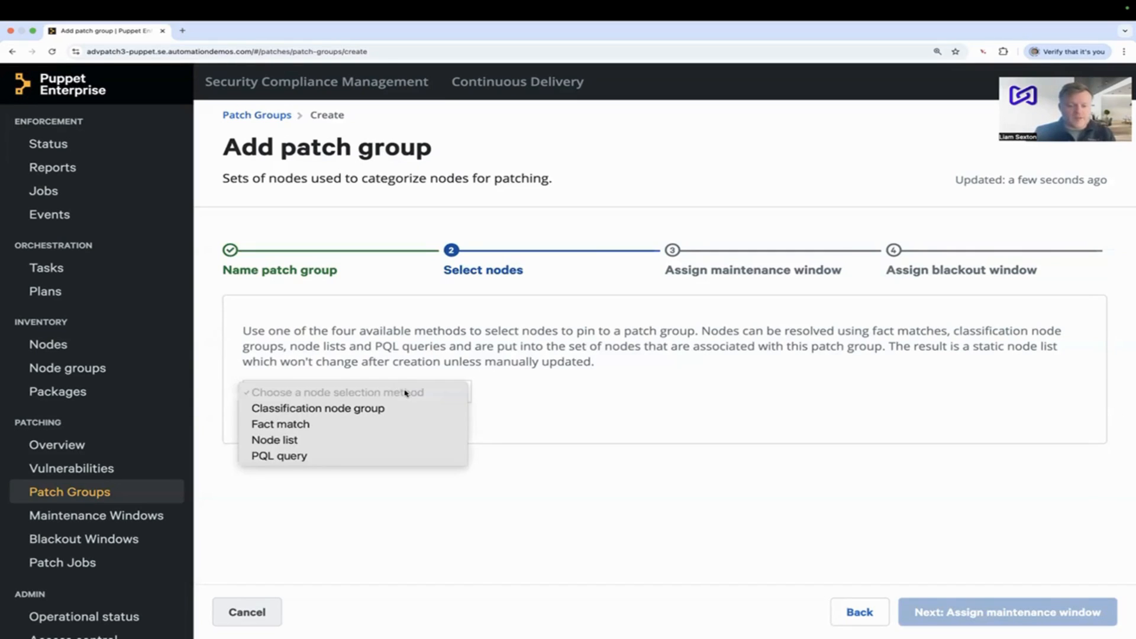
left_click(408, 439)
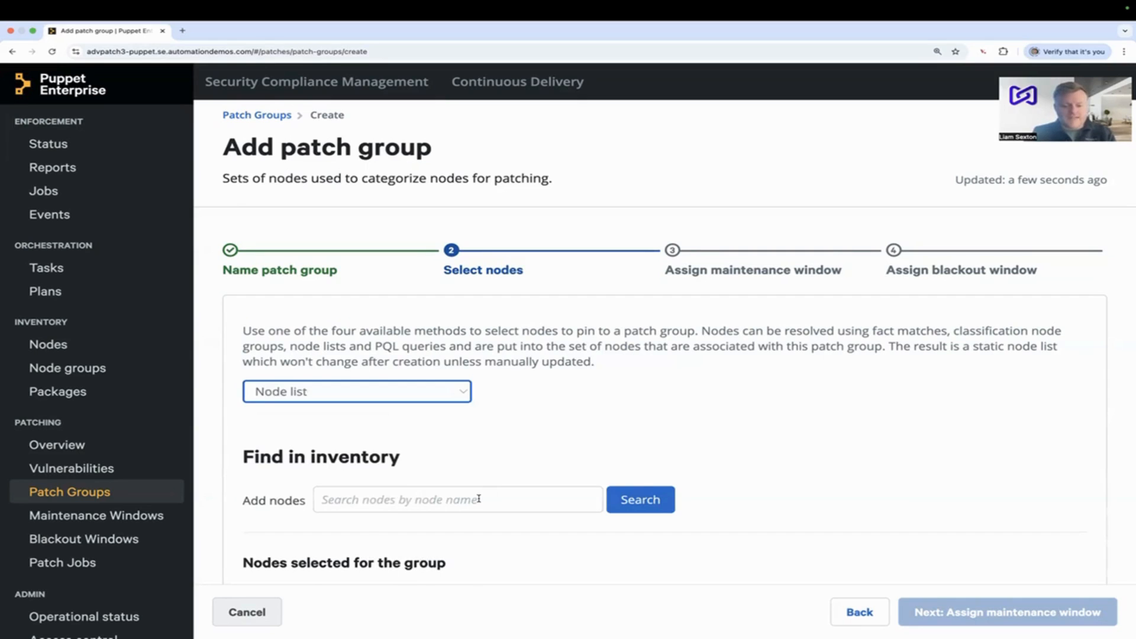
left_click(480, 499)
type("rhel")
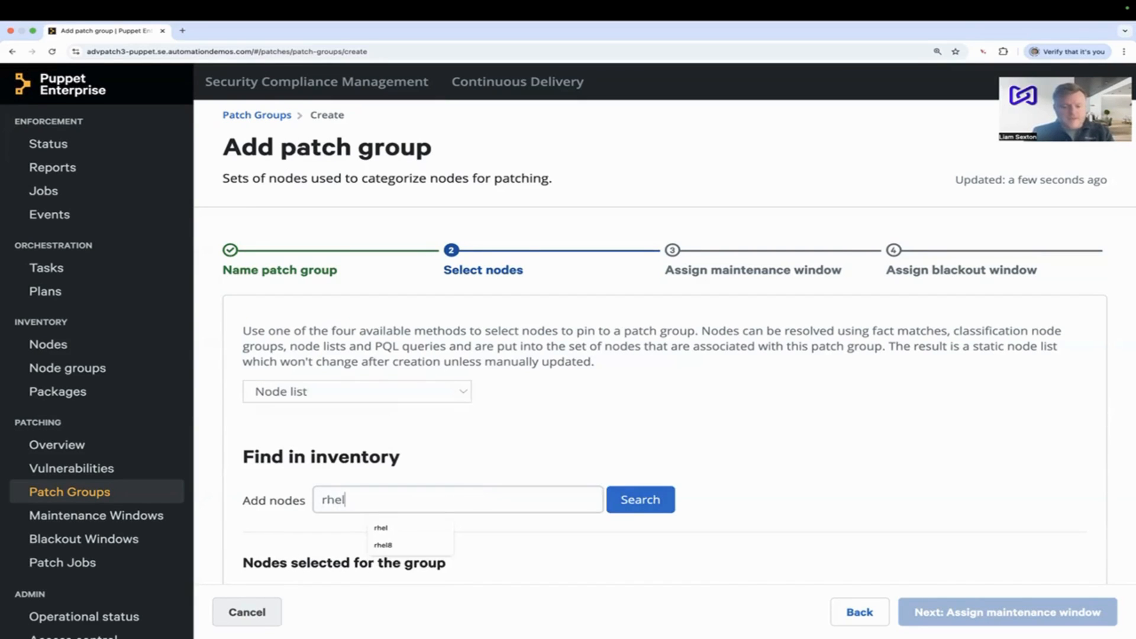
left_click(651, 498)
scroll(804, 456, "down", 2)
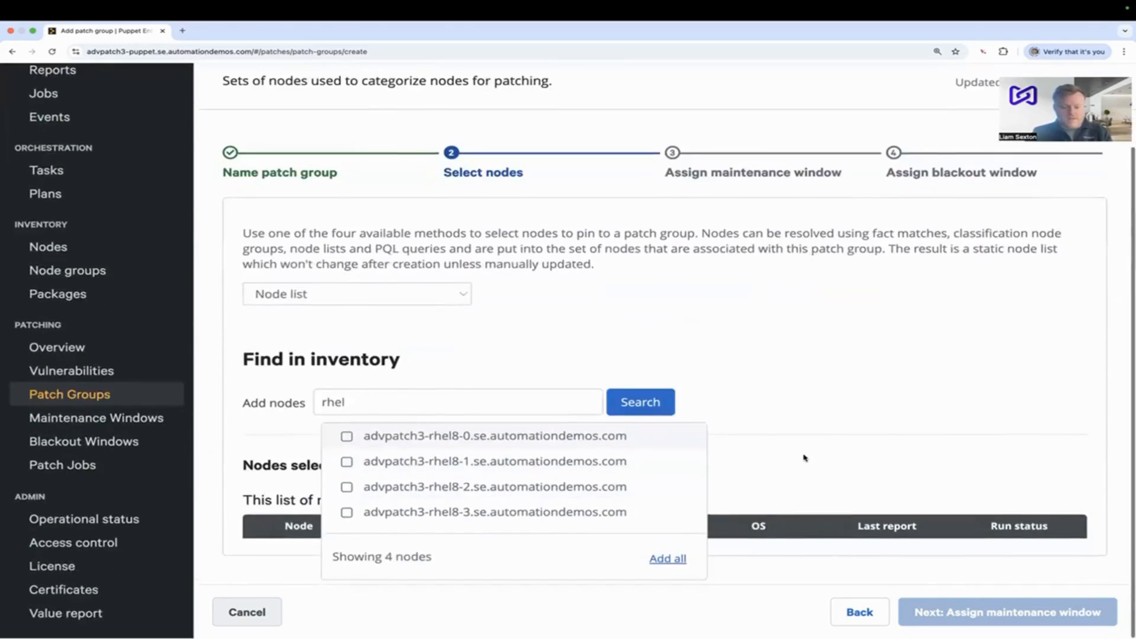
- Add the nodes advpatch3-rhel8-0, -1, -2 and -3 to the patch group and check the list of selected nodes
left_click(346, 437)
left_click(347, 462)
left_click(348, 488)
left_click(347, 513)
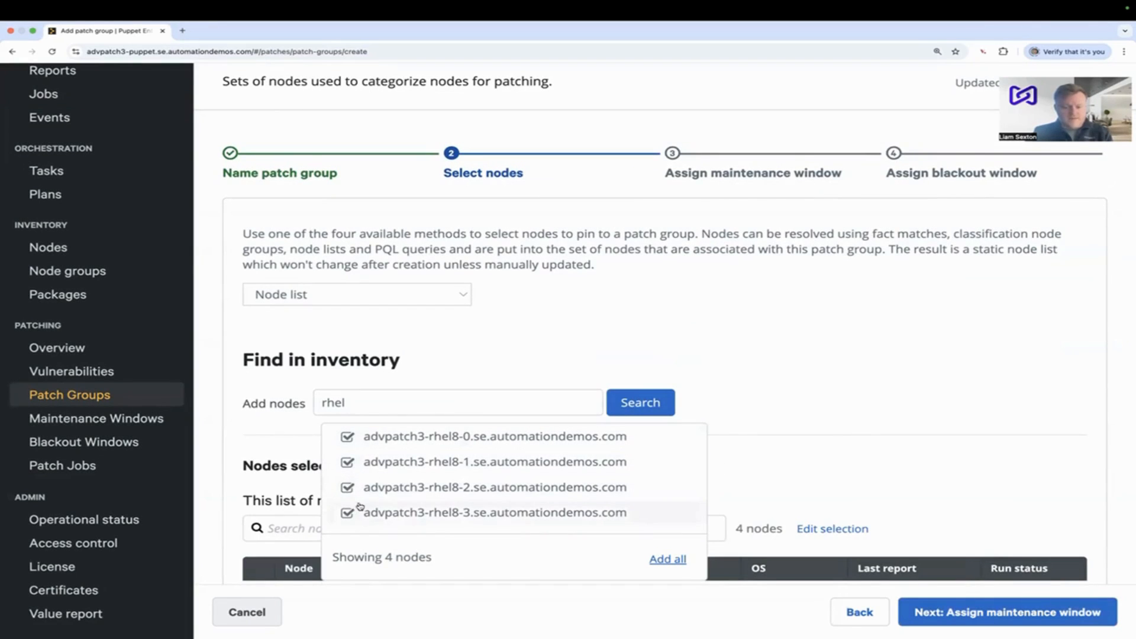
left_click(854, 458)
scroll(854, 458, "down", 3)
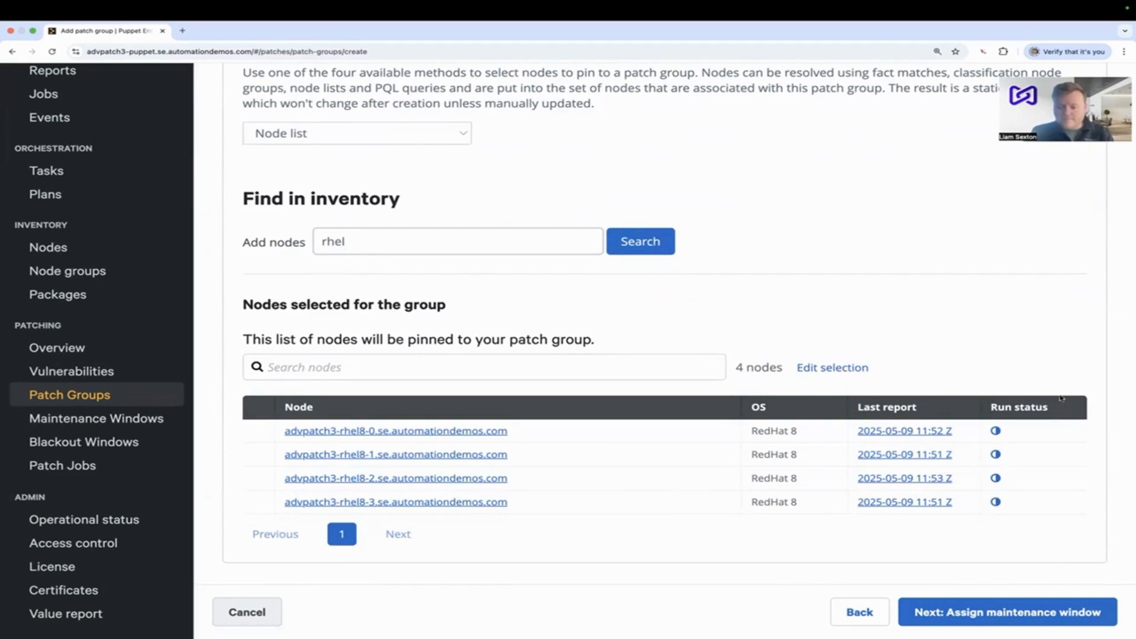
- Finish adding the patch group without assigning any maintenance or blackout windows
left_click(952, 618)
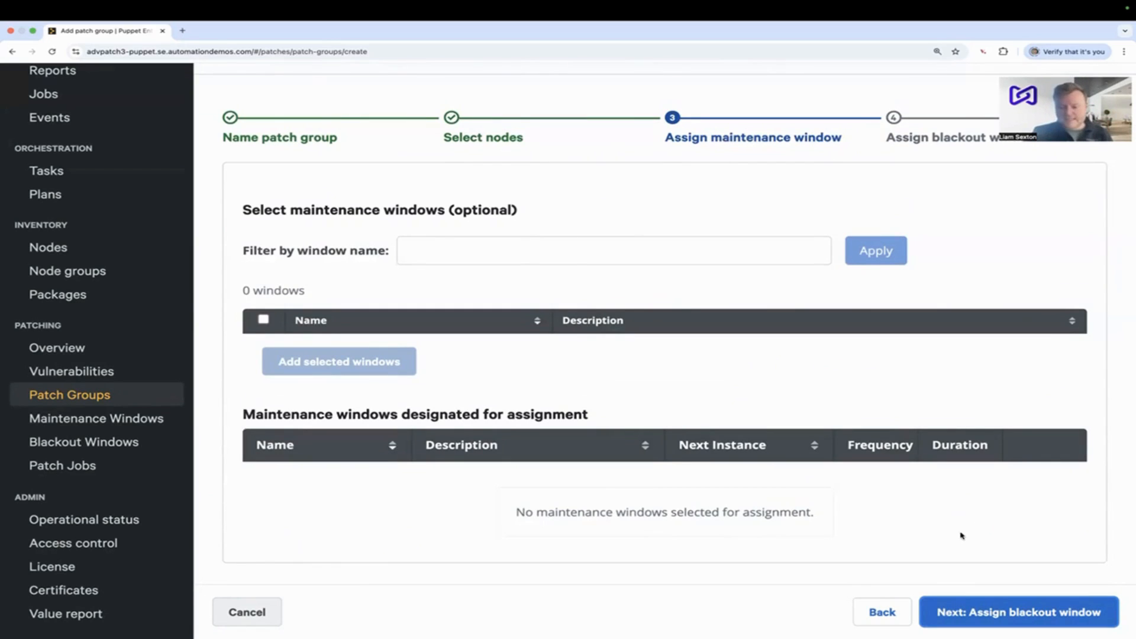
left_click(1006, 613)
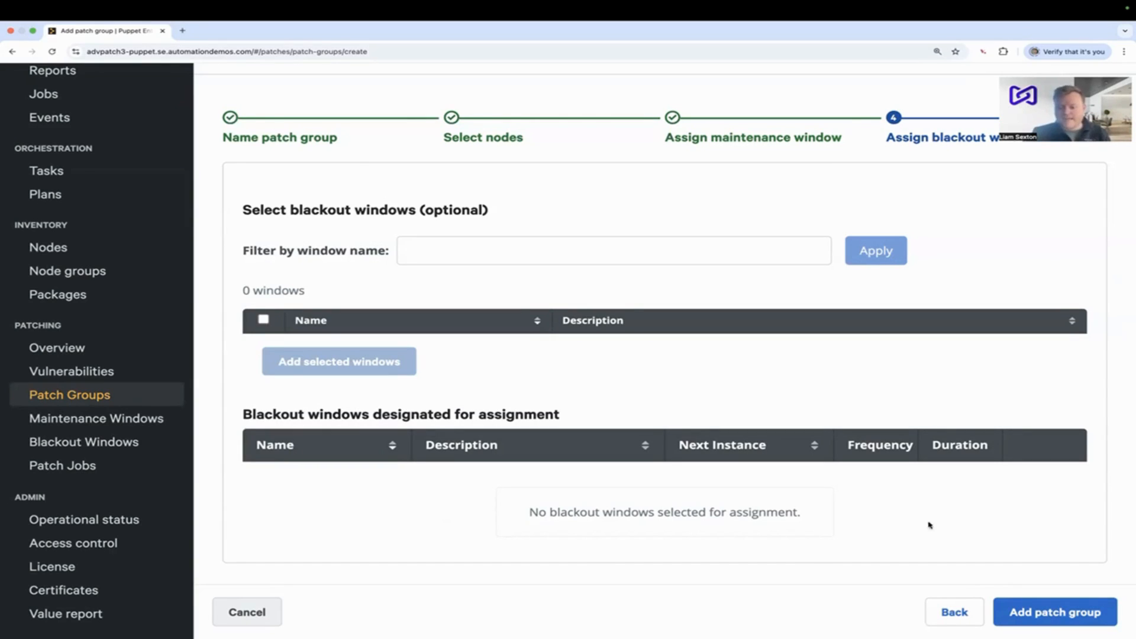
left_click(1042, 611)
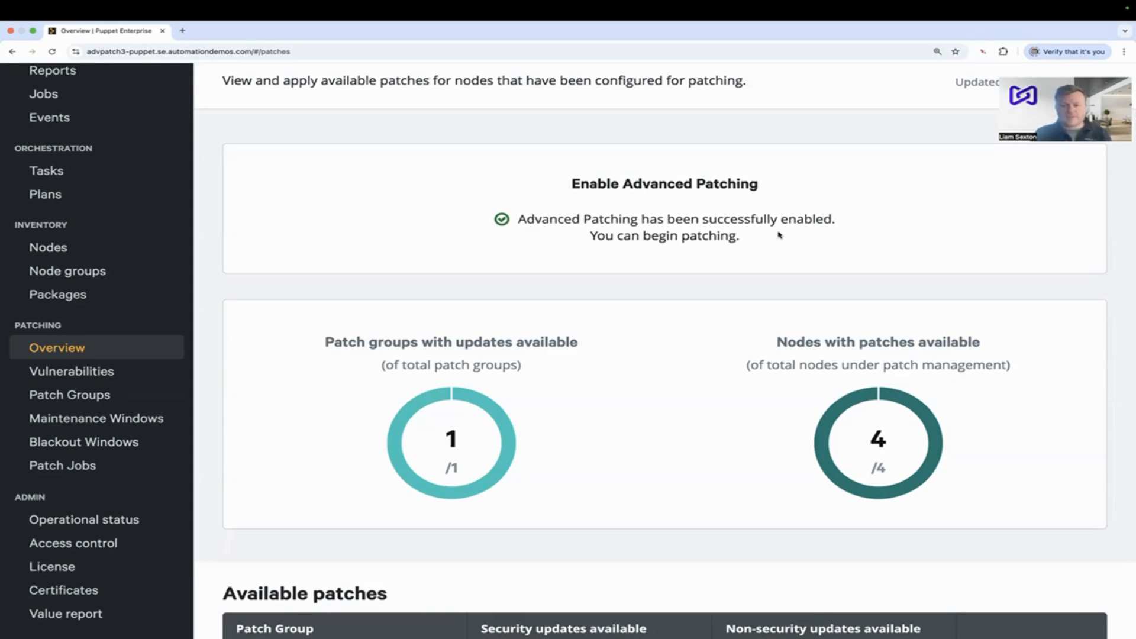
- Start applying patches to the Linux Patching Group and enter "Patching RHEL Servers" as the patch job description
scroll(763, 444, "down", 2)
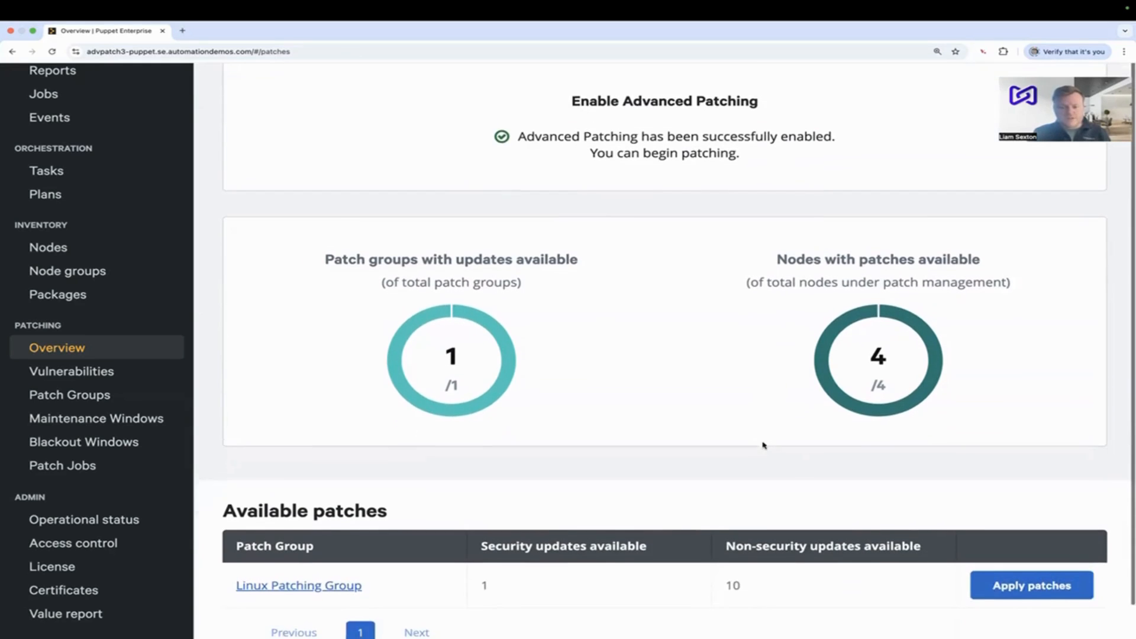
scroll(763, 445, "down", 1)
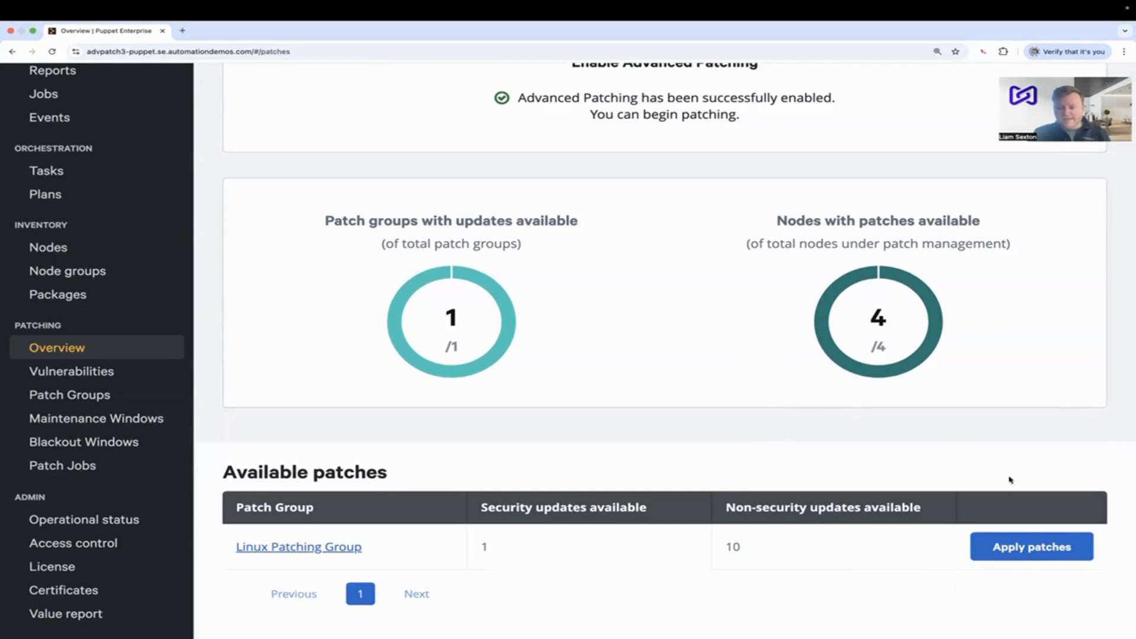
left_click(1016, 548)
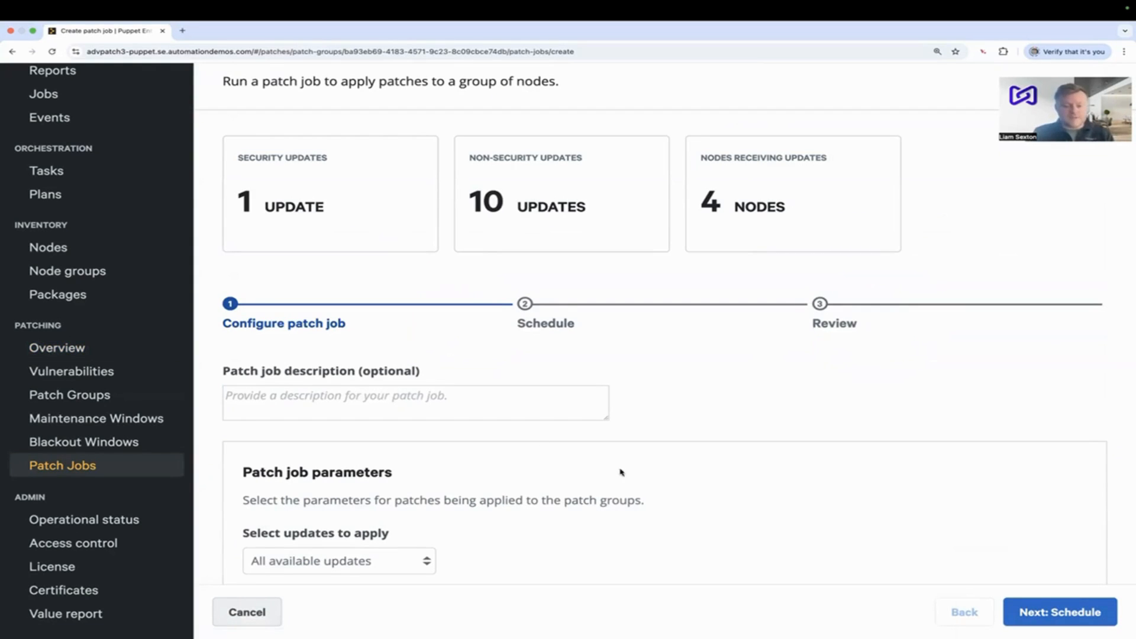
left_click(507, 397)
type("Patching ")
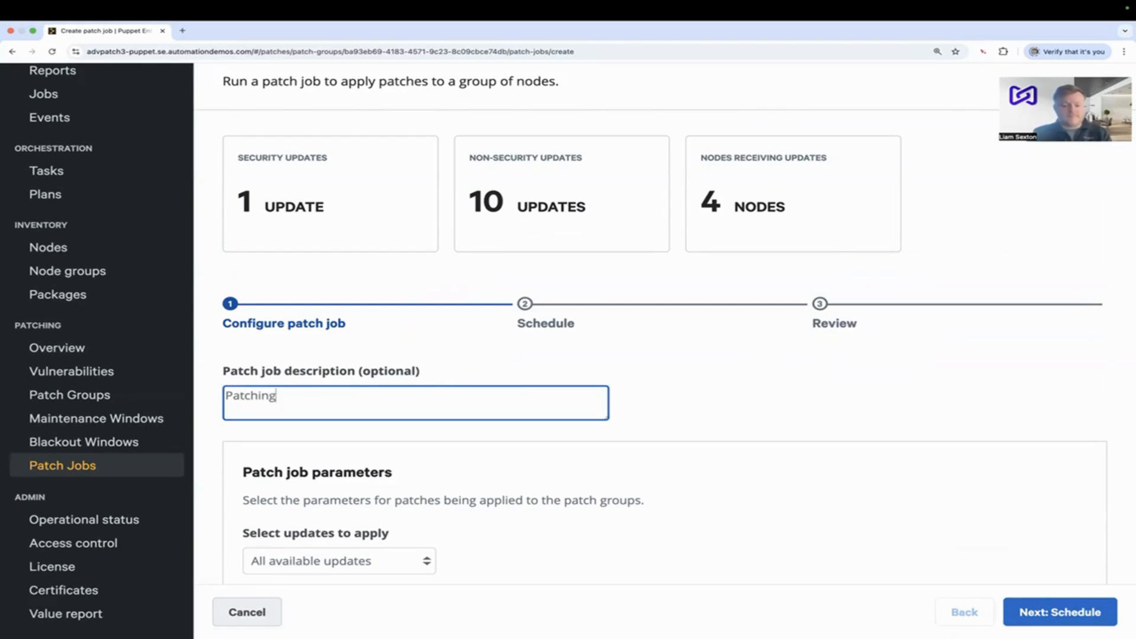
type("RHEL SER")
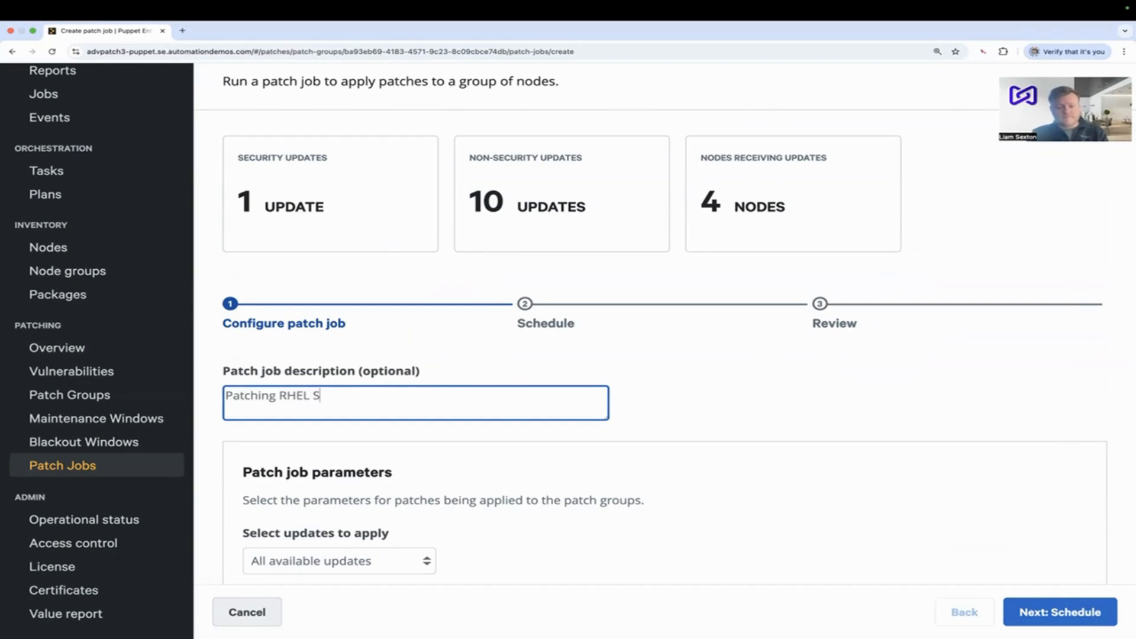
key("BackSpace")
key("BackSpace")
type("ervers")
- Select All available updates as the updates to apply and look over the job's advanced parameters
scroll(479, 516, "down", 2)
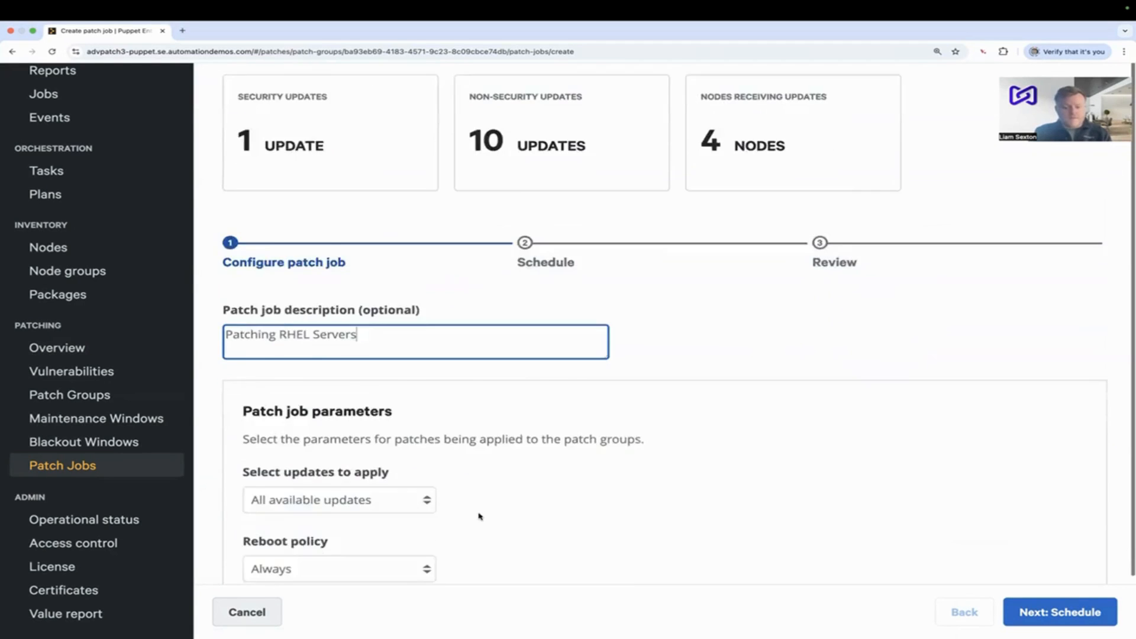
left_click(419, 427)
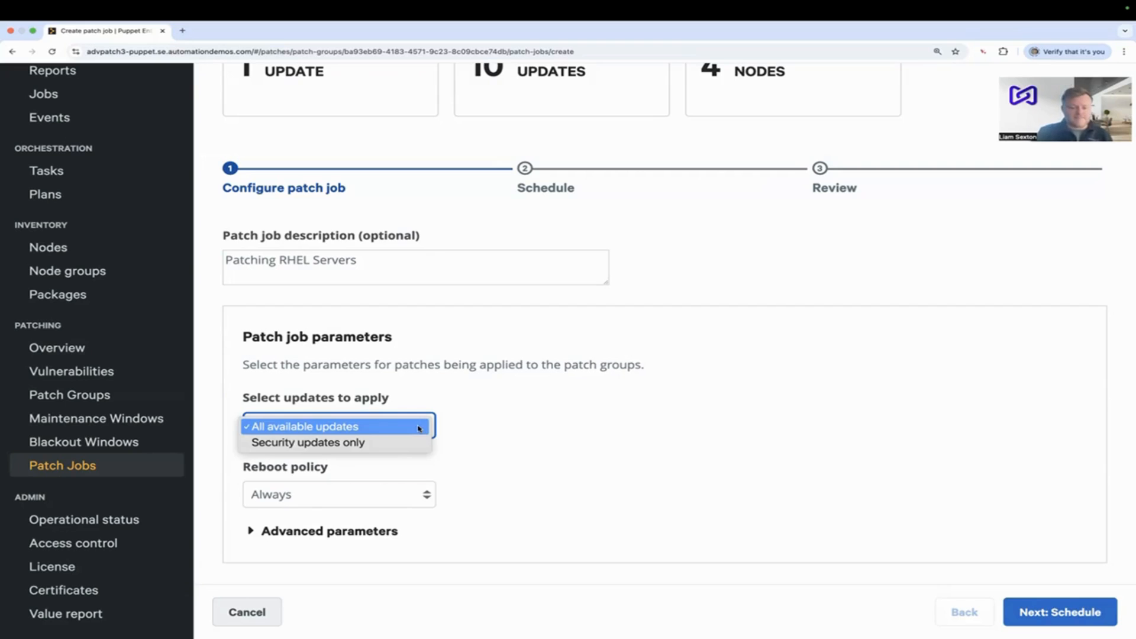
left_click(419, 428)
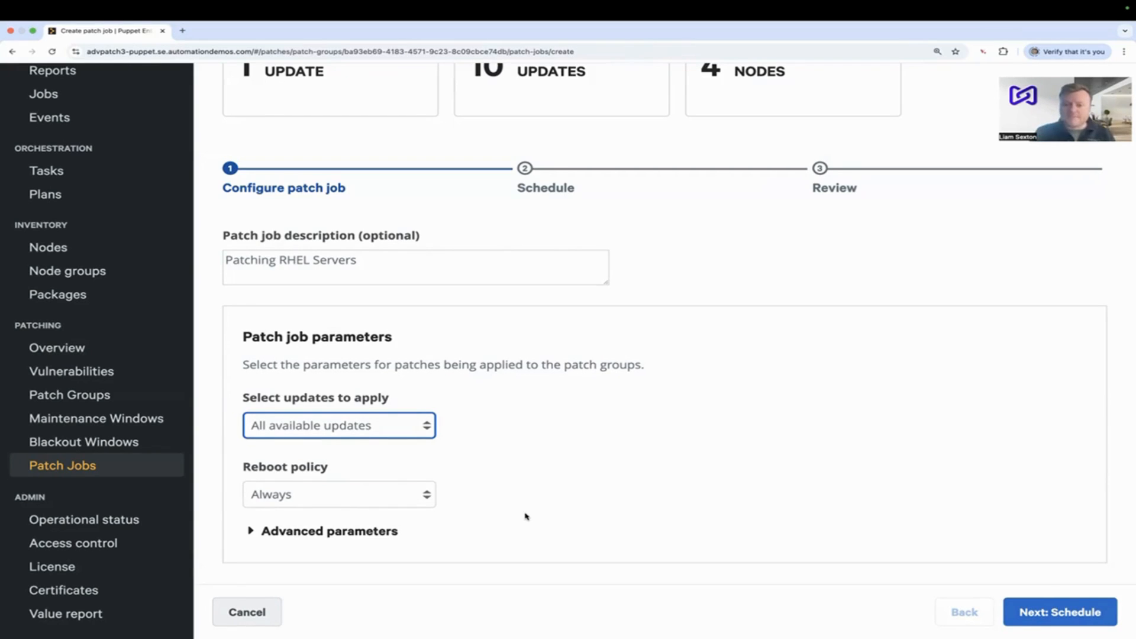
left_click(253, 533)
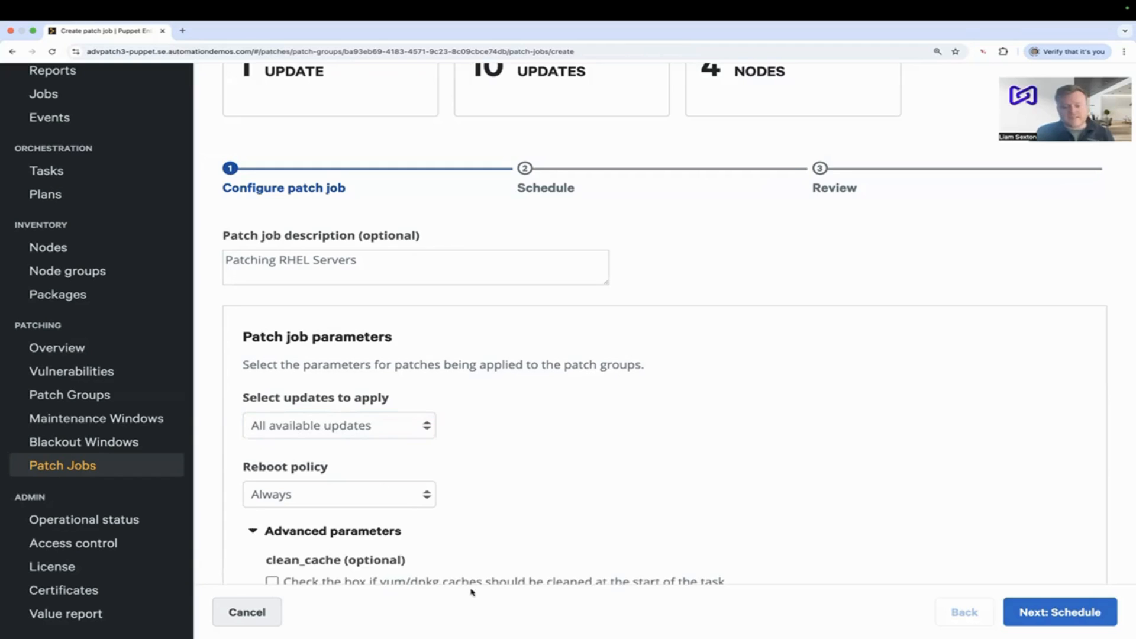
scroll(582, 504, "down", 3)
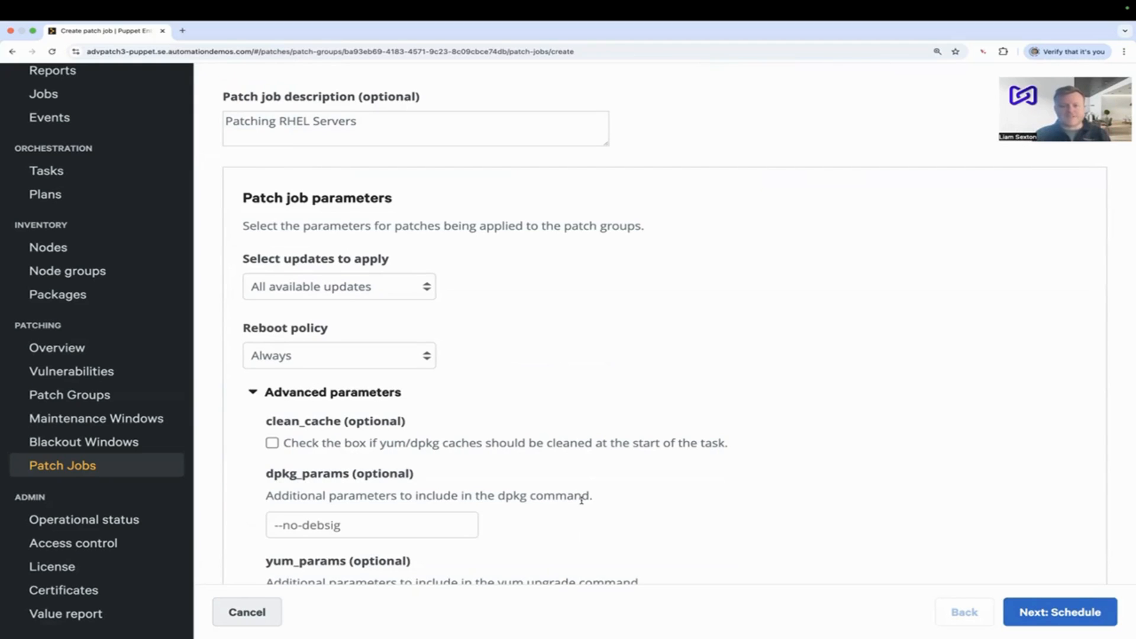
left_click(254, 392)
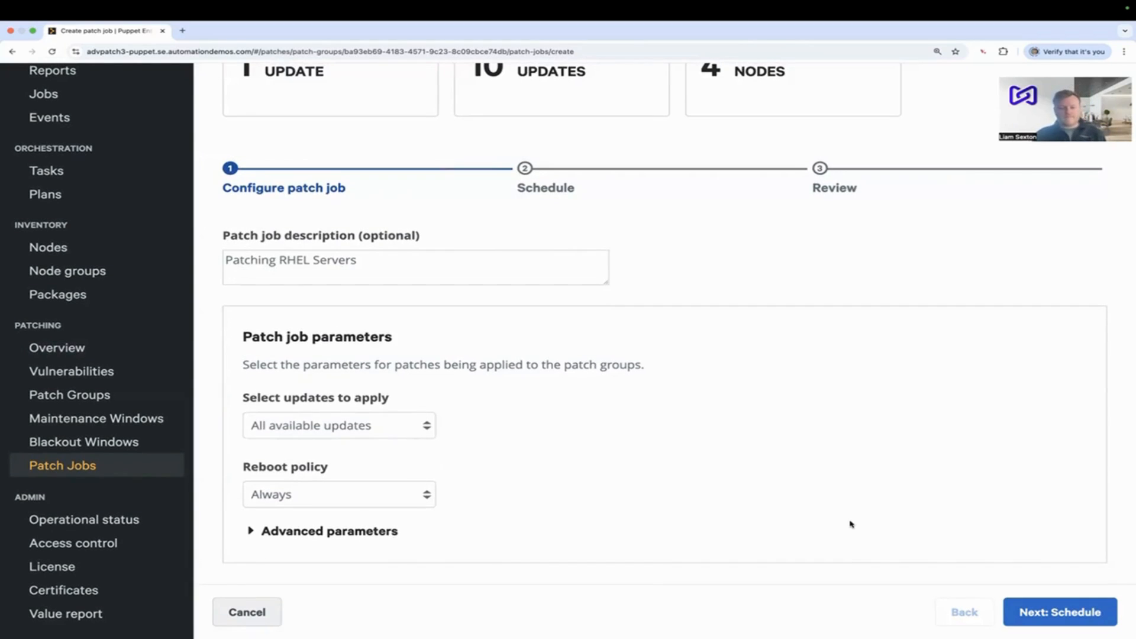
- Keep the patch job's start time as Now without window overrides, review its details and run it
left_click(1044, 606)
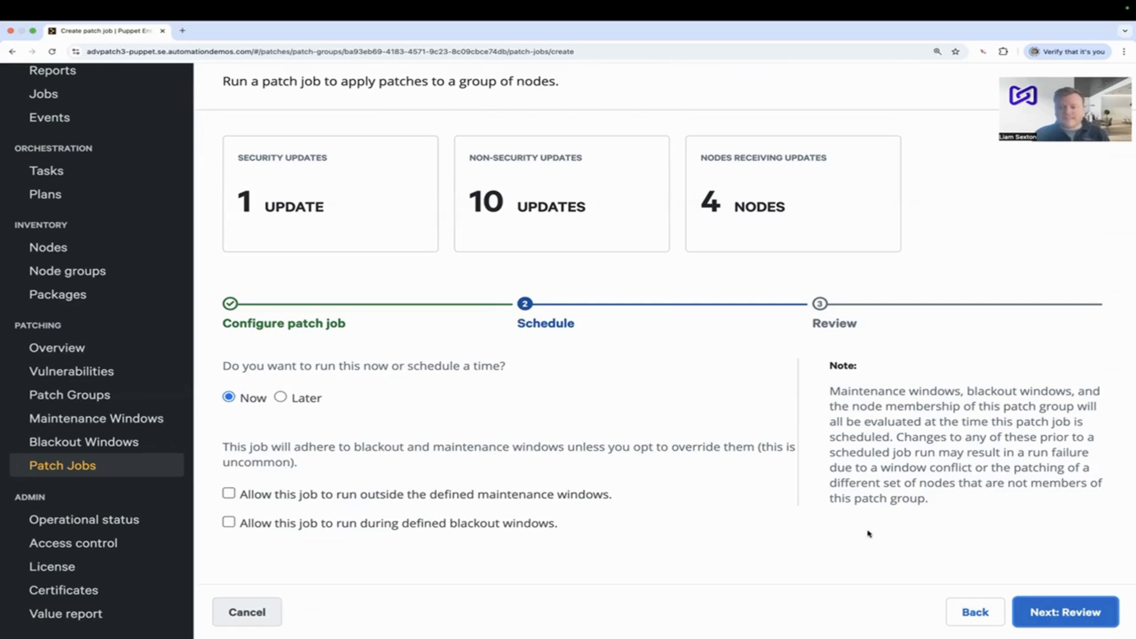
left_click(1052, 612)
scroll(766, 525, "down", 2)
scroll(766, 525, "down", 2)
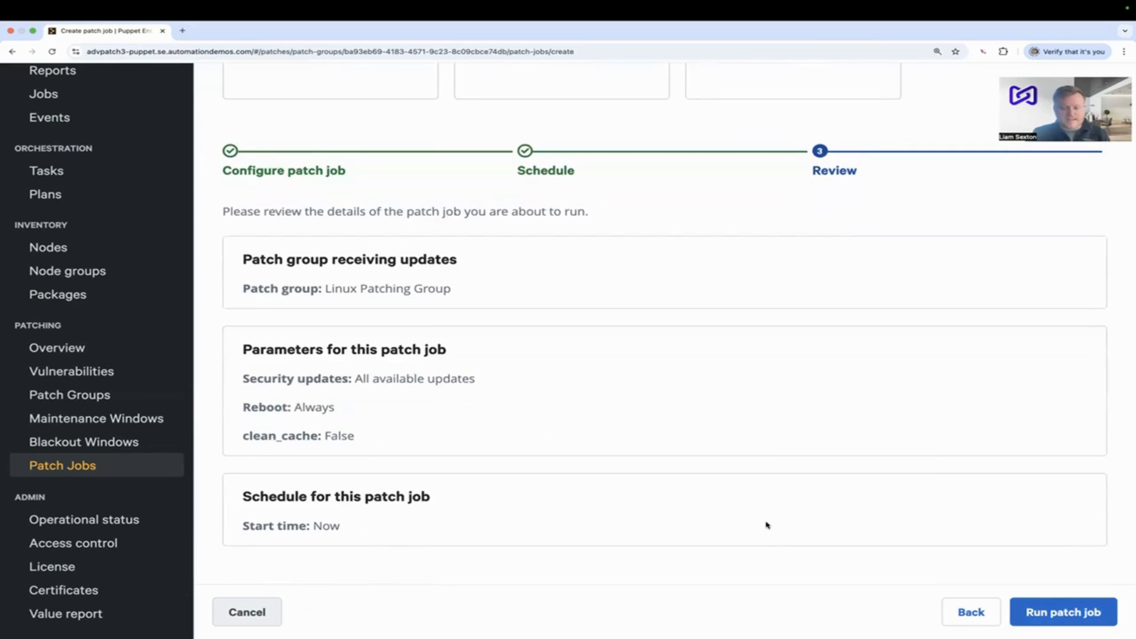
left_click(1056, 615)
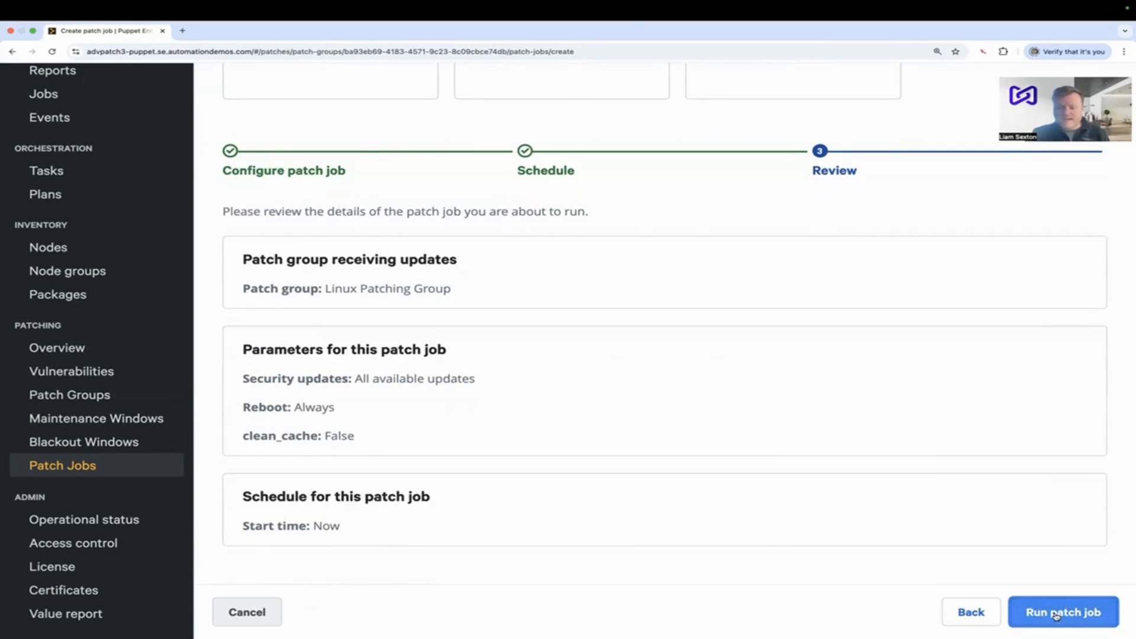
- Open the finished patch job's details and examine the package update output for node advpatch3-rhel8-0
scroll(817, 499, "up", 2)
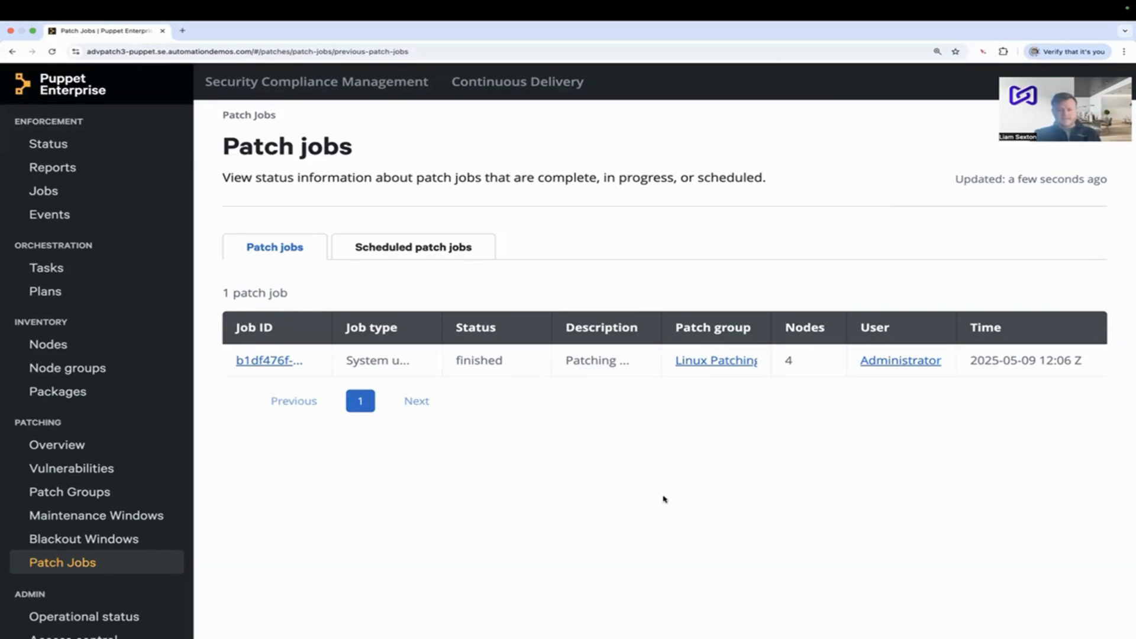
left_click(272, 358)
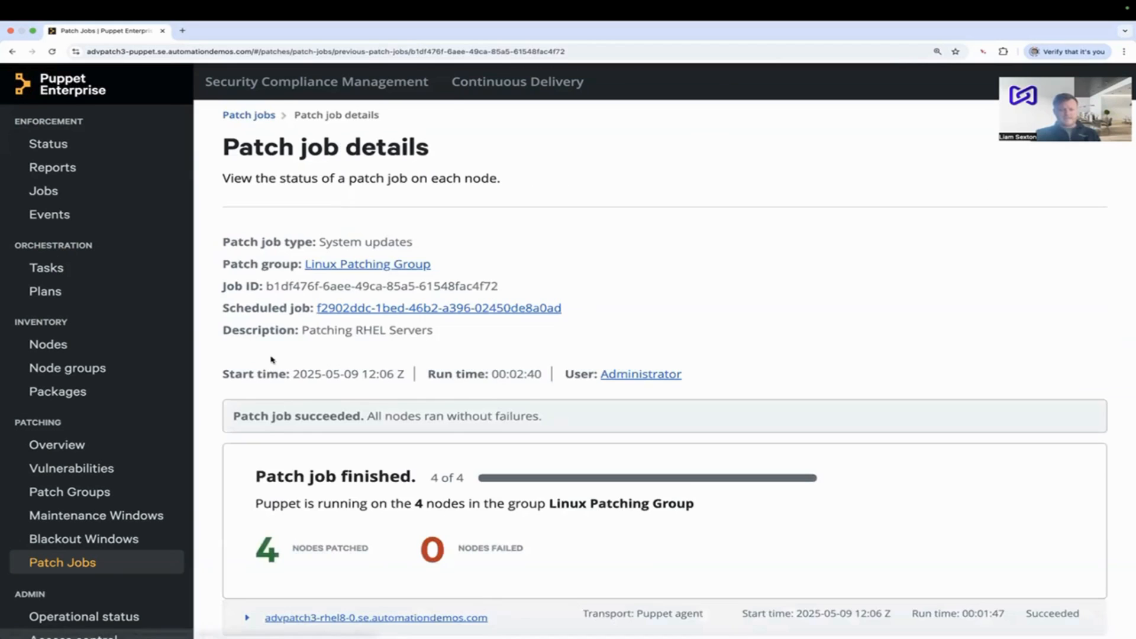
scroll(856, 496, "down", 2)
scroll(856, 497, "down", 3)
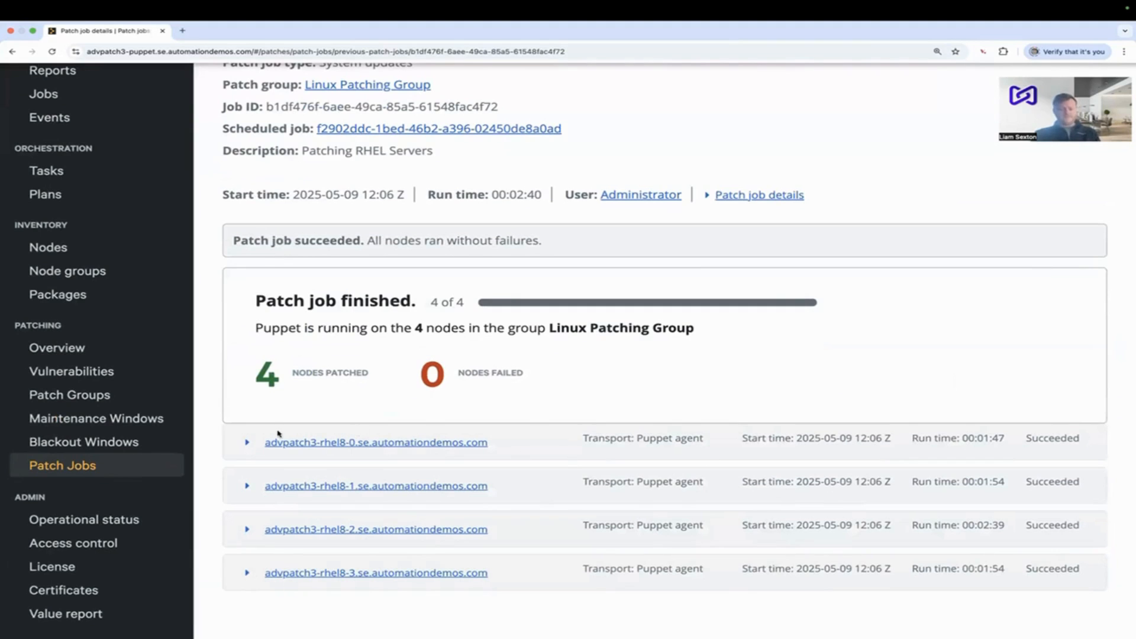
left_click(246, 443)
scroll(573, 526, "down", 5)
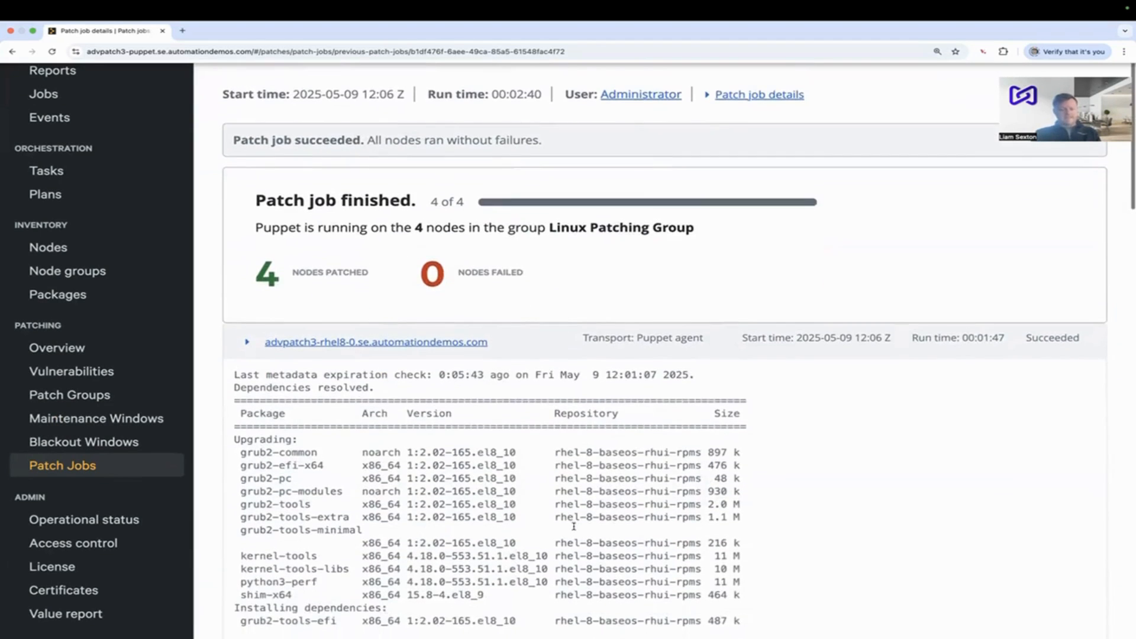
scroll(573, 526, "down", 2)
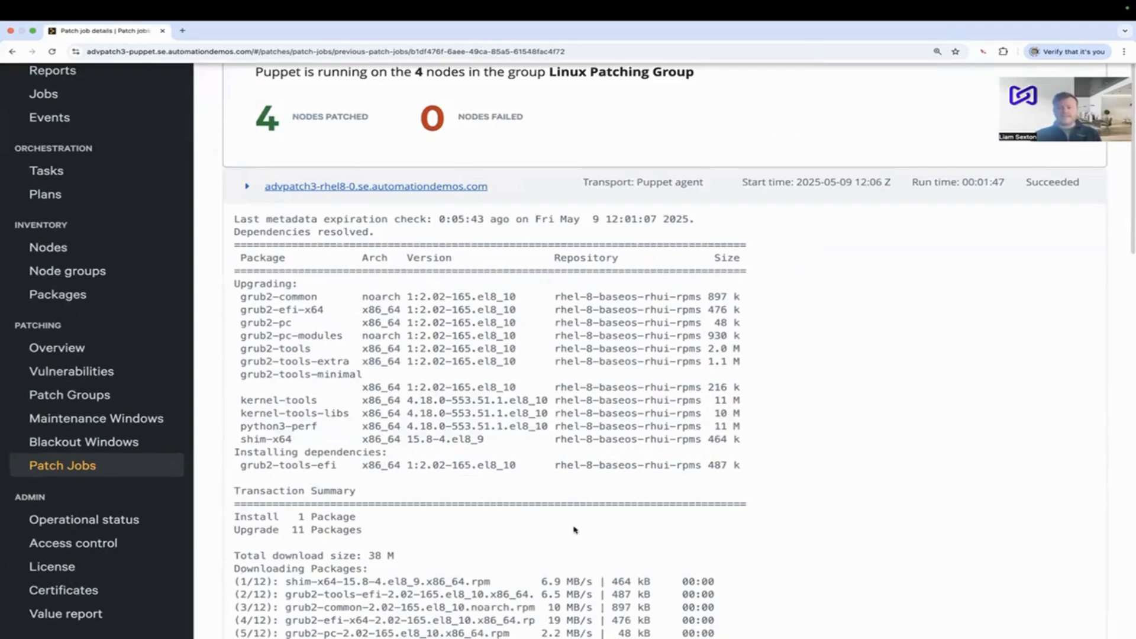